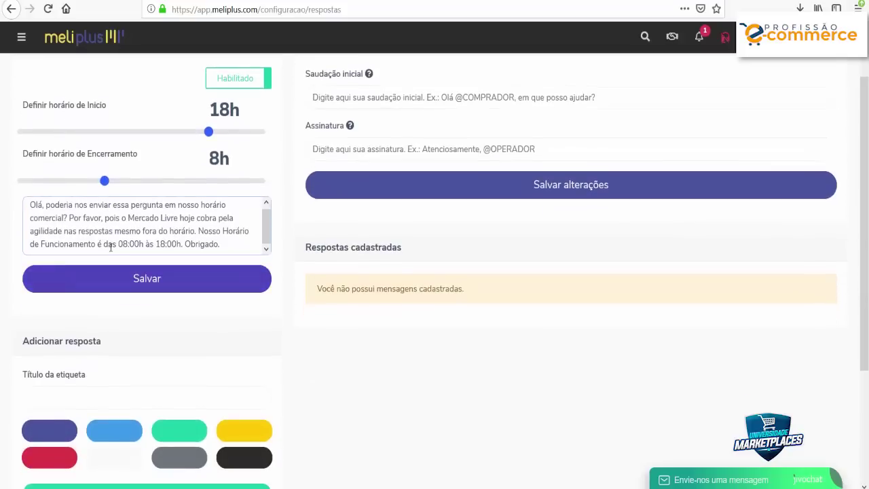
{"action": "scroll", "coordinate": [218, 299], "scroll_direction": "up", "scroll_amount": 1}
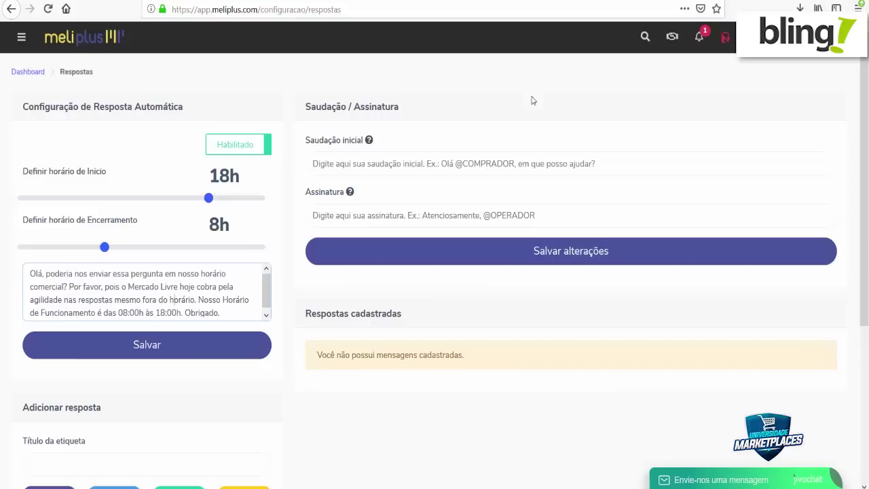
{"action": "left_click", "coordinate": [247, 146]}
{"action": "left_click", "coordinate": [215, 147]}
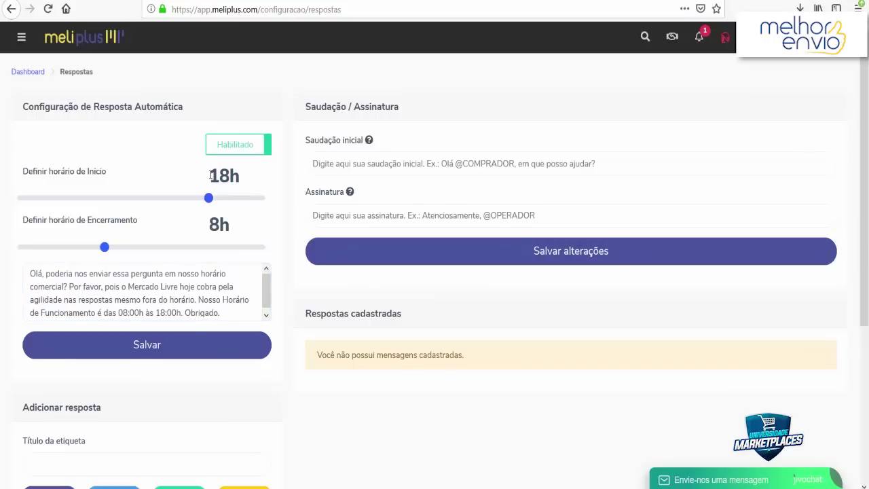
{"action": "double_click", "coordinate": [224, 178]}
{"action": "mouse_move", "coordinate": [208, 199]}
{"action": "left_mouse_down"}
{"action": "mouse_move", "coordinate": [220, 202]}
{"action": "mouse_move", "coordinate": [189, 207]}
{"action": "mouse_move", "coordinate": [213, 209]}
{"action": "left_mouse_up"}
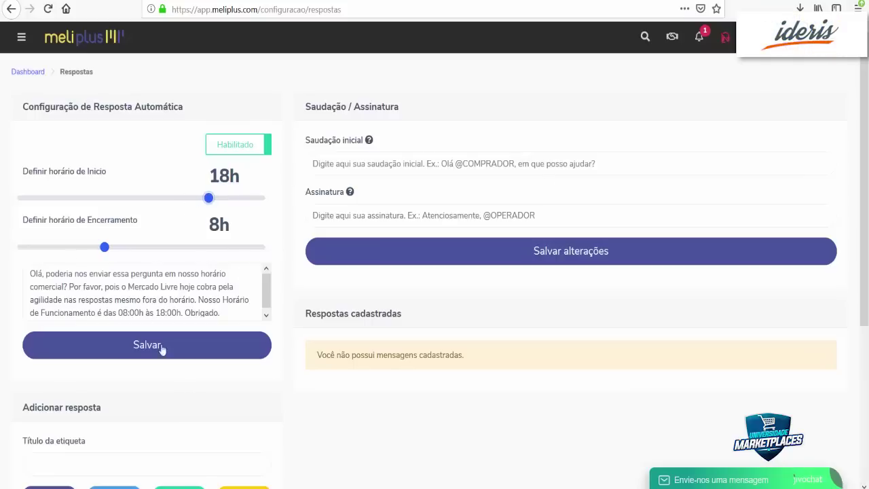
Step: Open the absence message and write "Olá, no momento estamos em horário de almoço, retornamos às" in its text
{"action": "left_click", "coordinate": [724, 39]}
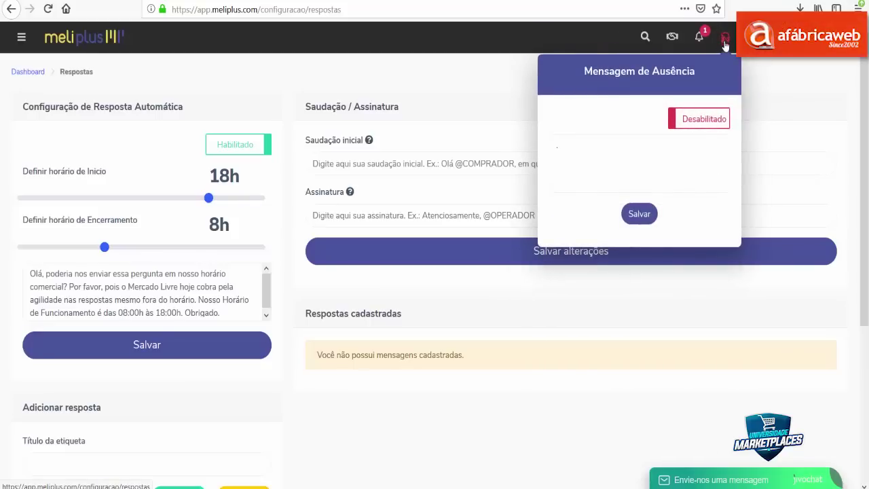
{"action": "left_click", "coordinate": [696, 120]}
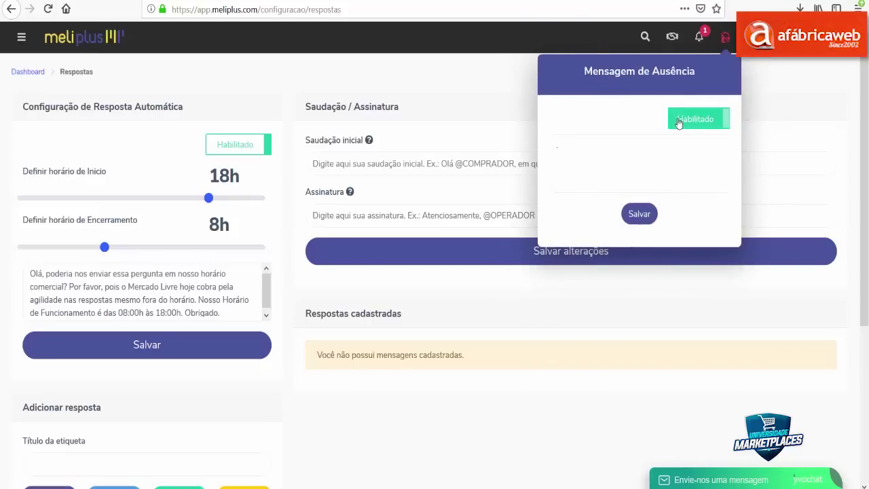
{"action": "left_click", "coordinate": [679, 122]}
{"action": "left_click", "coordinate": [644, 155]}
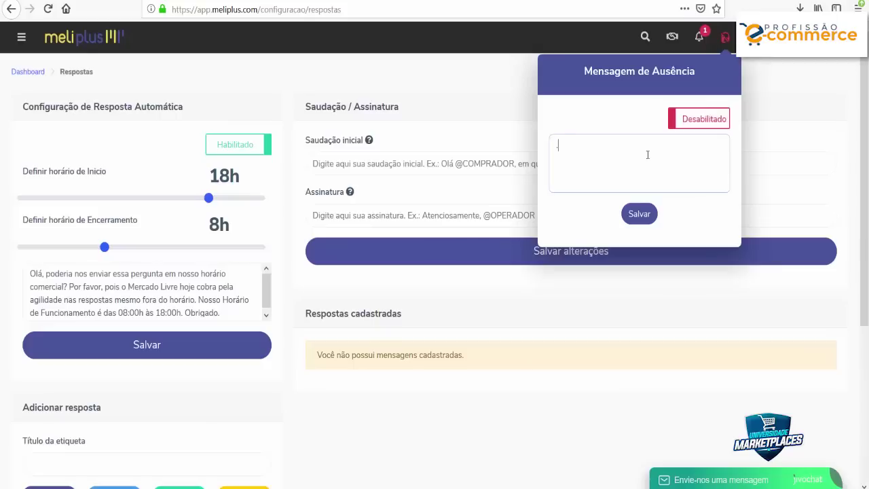
{"action": "type", "text": ".Olá, no momento estamos"}
{"action": "key", "text": "BackSpace"}
{"action": "key", "text": "BackSpace"}
{"action": "key", "text": "BackSpace"}
{"action": "key", "text": "BackSpace"}
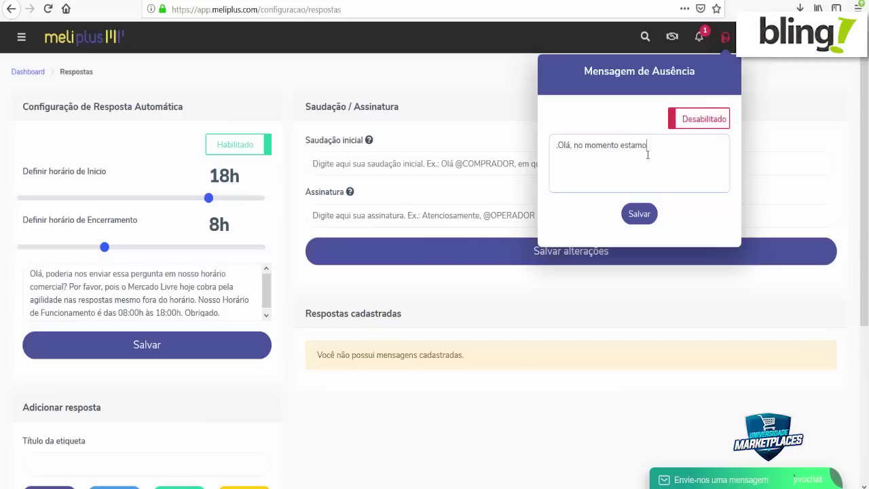
{"action": "type", "text": "tamos em horário de almo"}
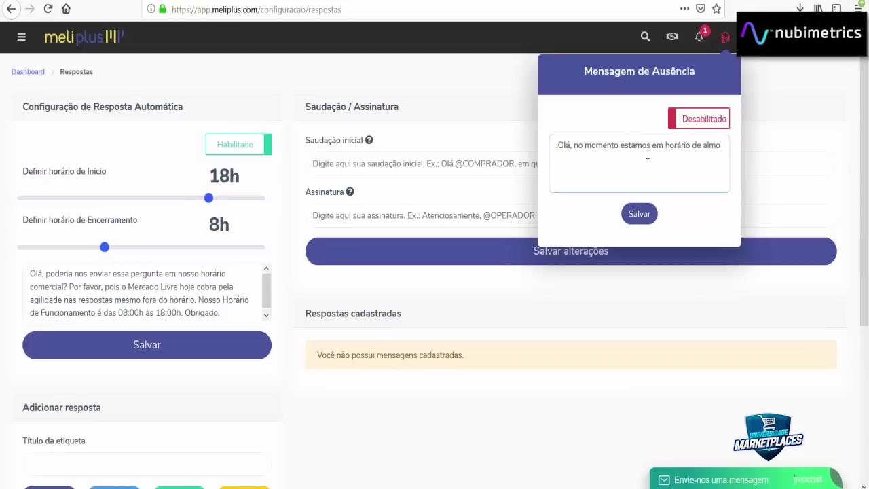
{"action": "type", "text": "ço, retornamos às"}
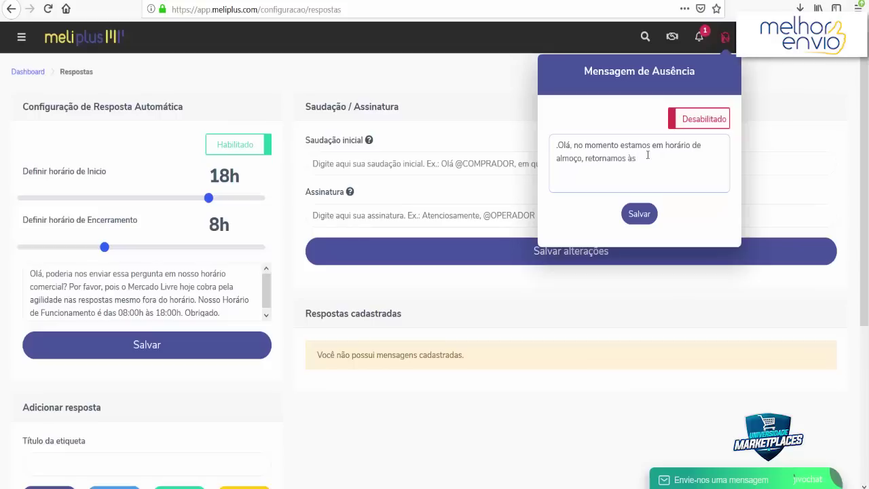
Step: Complete the absence message with "13:30h. Poderia nos deixar uma nova pergunta? Obrigado." and save it as enabled
{"action": "type", "text": " 13:30h. P"}
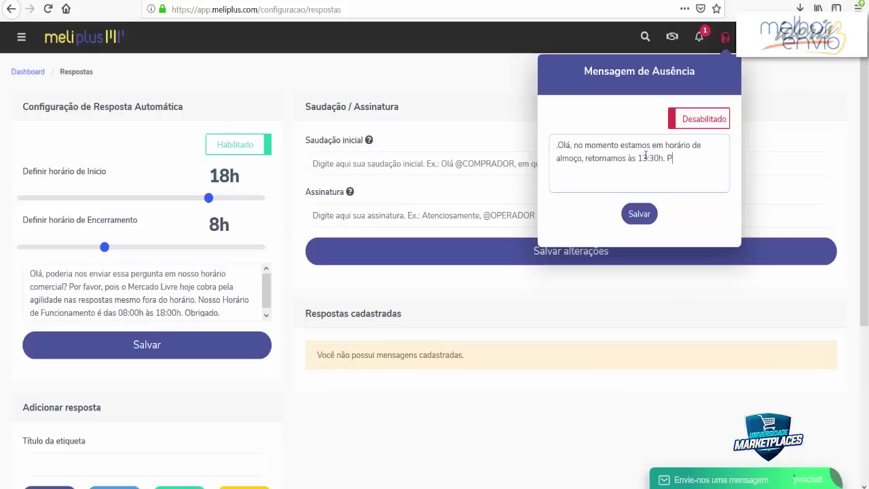
{"action": "type", "text": "oderia nos deixar"}
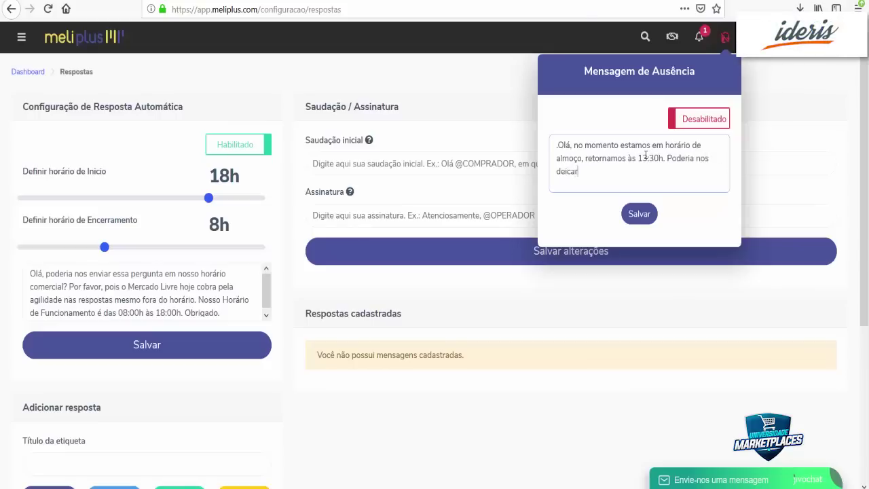
{"action": "type", "text": " uma nova pergunta? Obrigado."}
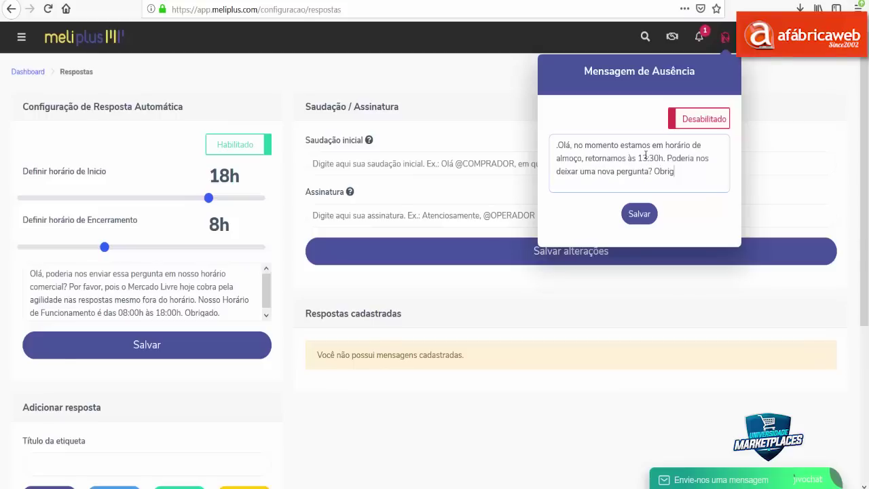
{"action": "left_click", "coordinate": [644, 214]}
{"action": "left_click", "coordinate": [639, 214]}
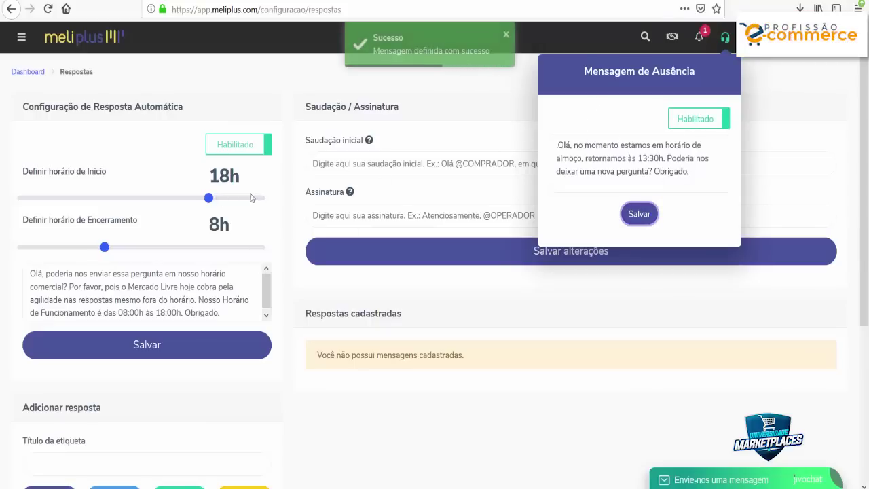
{"action": "left_click_drag", "start_coordinate": [221, 180], "coordinate": [244, 229]}
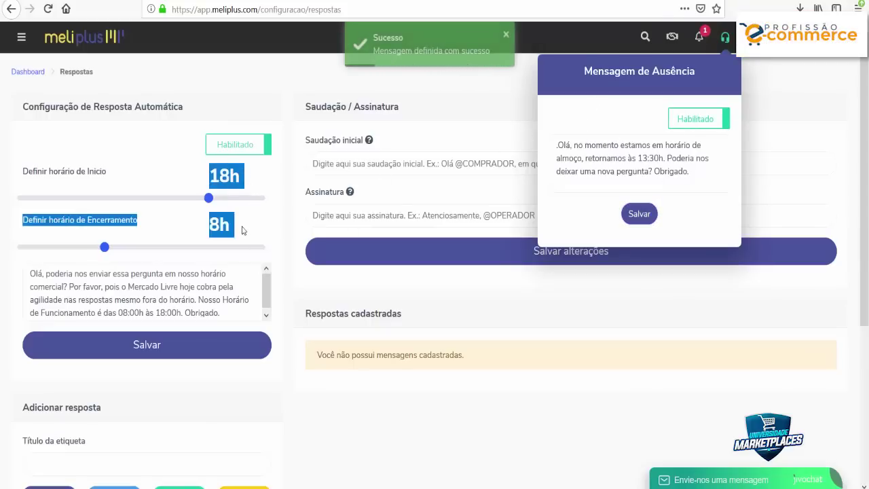
{"action": "left_click", "coordinate": [692, 176]}
{"action": "left_click_drag", "start_coordinate": [693, 175], "coordinate": [547, 145]}
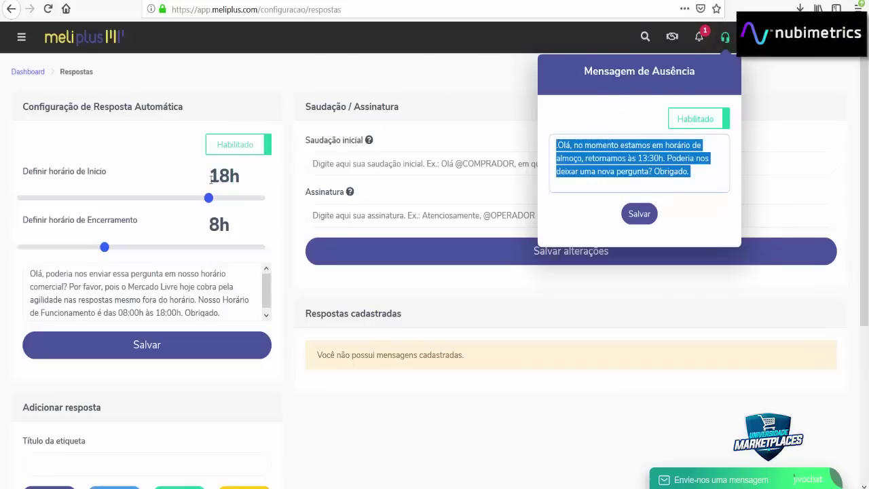
{"action": "left_click_drag", "start_coordinate": [209, 175], "coordinate": [239, 177]}
{"action": "left_click_drag", "start_coordinate": [221, 300], "coordinate": [59, 271]}
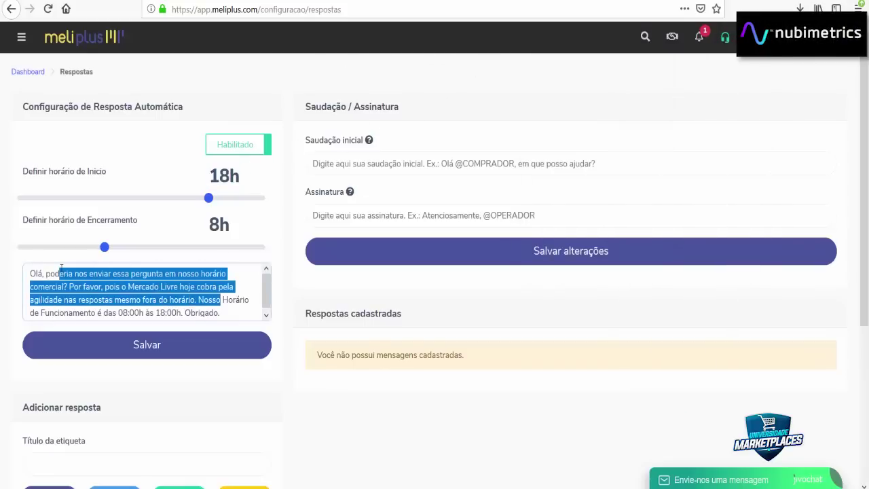
Step: Disable the lunch-break absence message and save that setting
{"action": "left_click", "coordinate": [725, 39]}
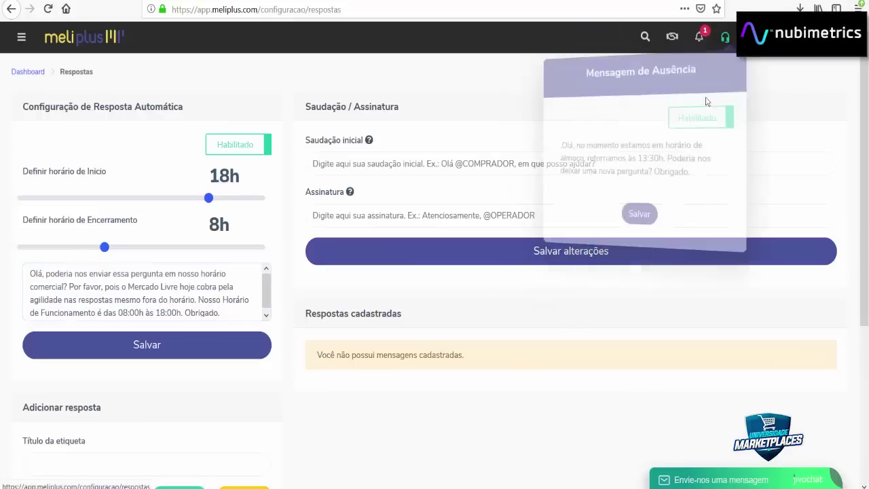
{"action": "left_click", "coordinate": [686, 125]}
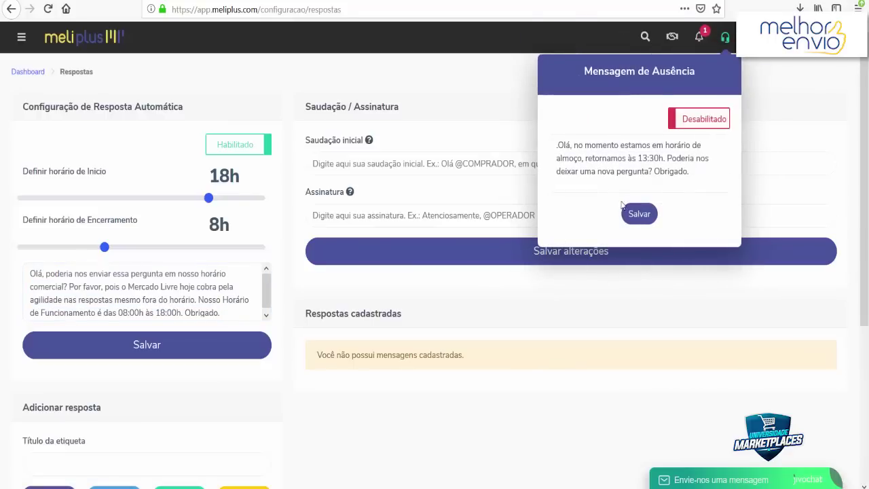
{"action": "left_click", "coordinate": [638, 216]}
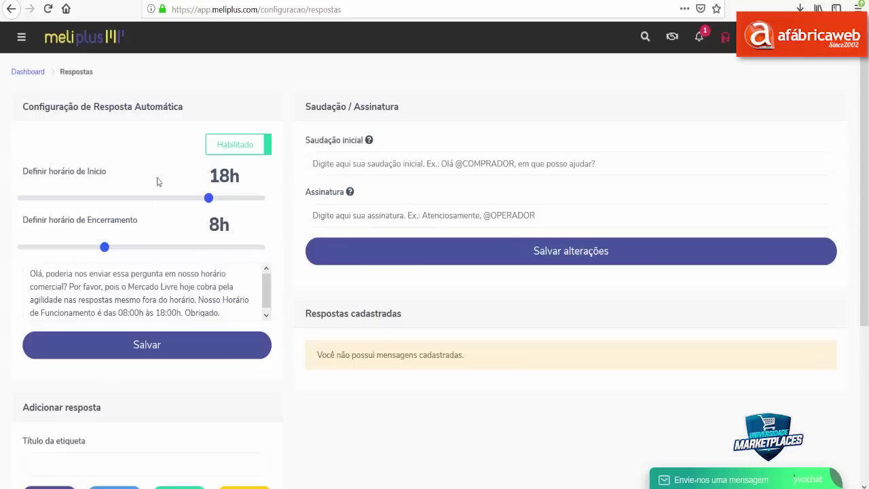
Step: Replace the automatic reply text with "Olá tudo bem? Recebemos a sua pergunta, porém o nosso horário de atendimento é das 08:00h às 18:00h."
{"action": "left_click_drag", "start_coordinate": [20, 106], "coordinate": [180, 107]}
{"action": "left_click", "coordinate": [176, 288]}
{"action": "key", "text": "ctrl+a"}
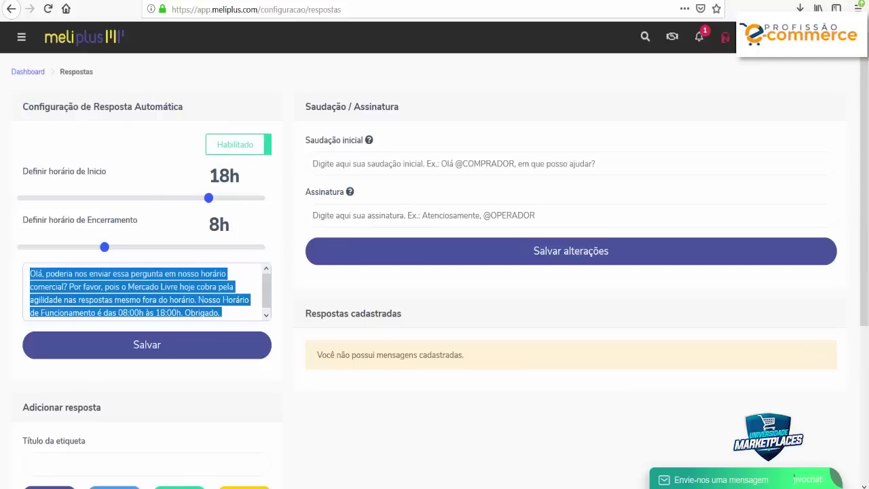
{"action": "type", "text": "Olá"}
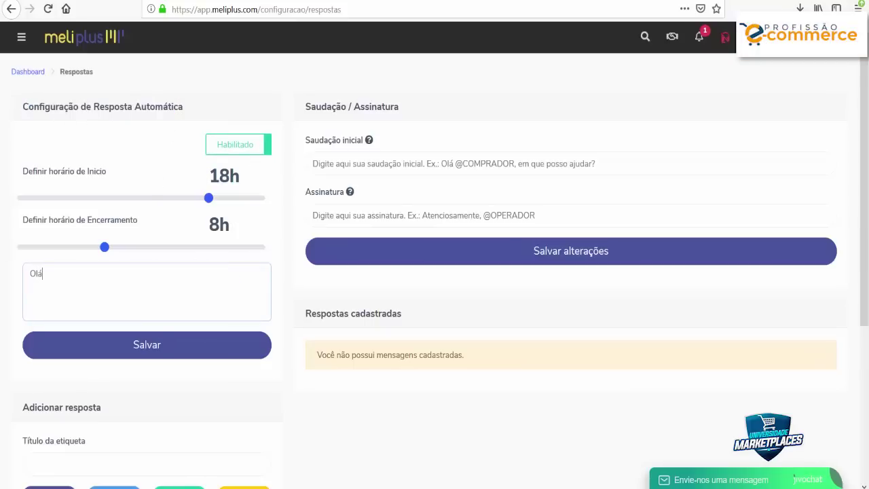
{"action": "type", "text": " tudo bem? Recebemos a sua pergunta, porém "}
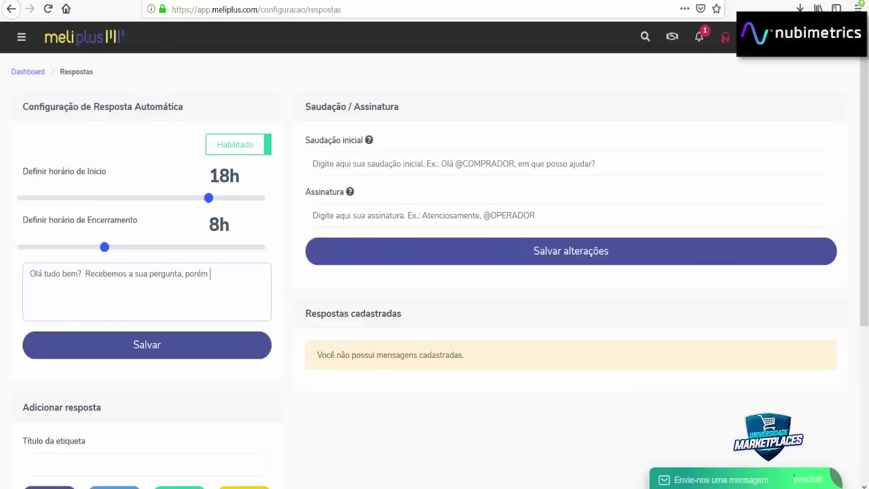
{"action": "type", "text": "o nosso horário de atendimento "}
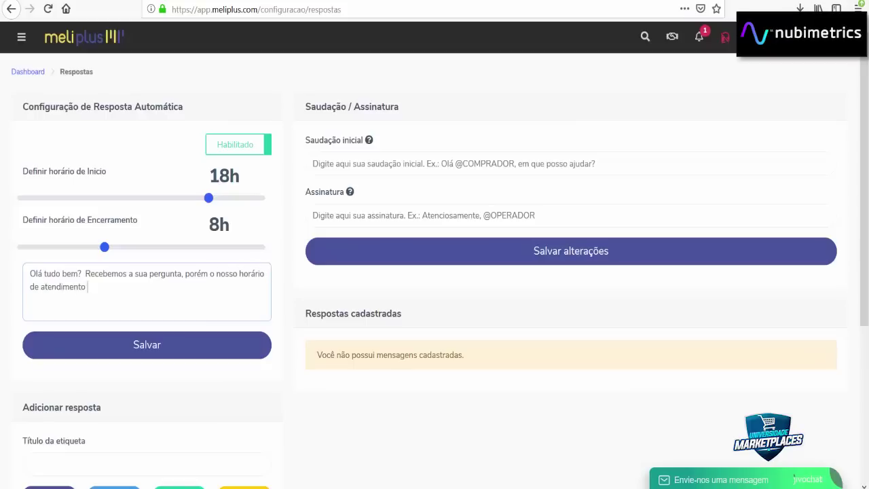
{"action": "type", "text": "é das 08:00h às"}
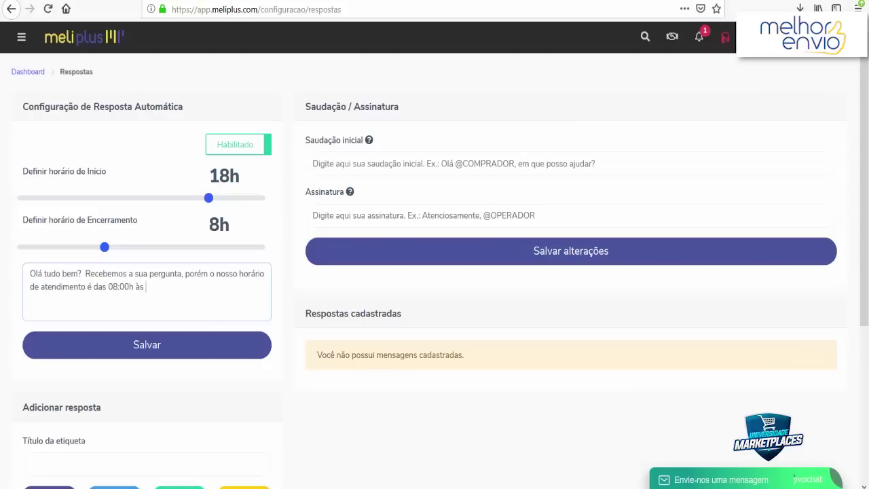
{"action": "type", "text": " 18:00h."}
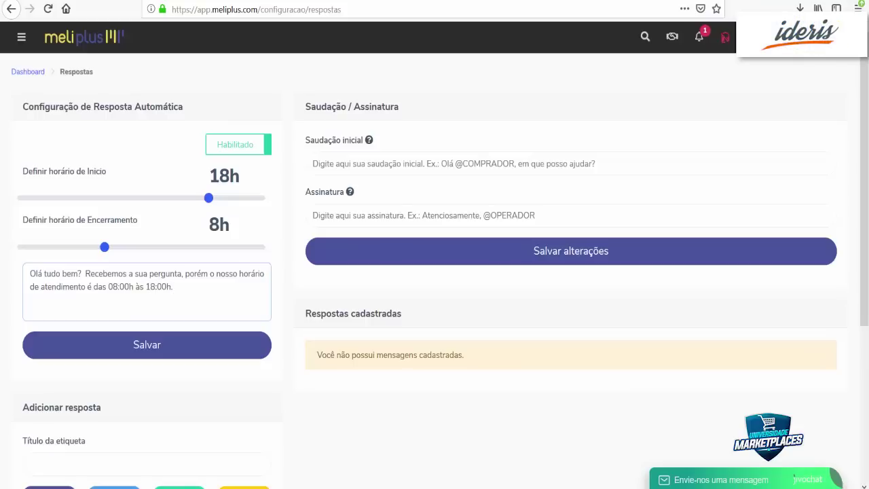
Step: Append "Pedimos que nos envie uma nova pergunta dentro do horário comercial, caso tenha dúvidas técnicas a nossa descrição esta bem completa," to the automatic reply
{"action": "type", "text": " Pedimos que nos envie uma nova pergunta dentro do h"}
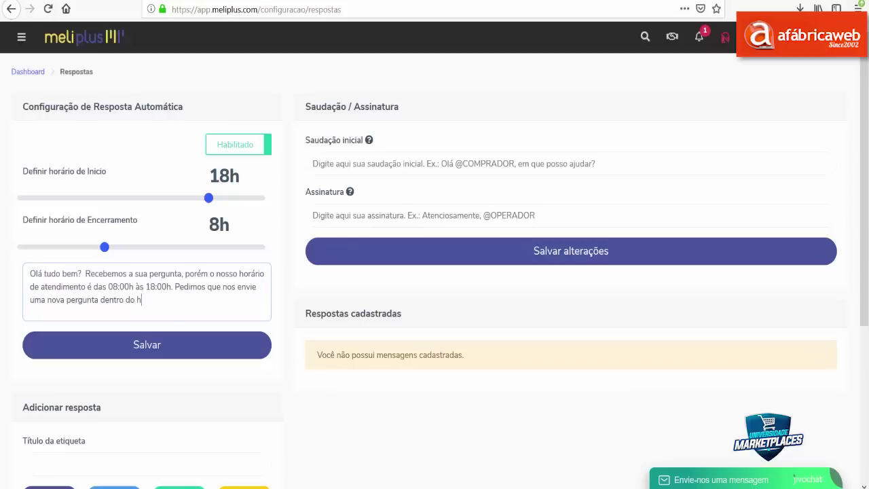
{"action": "type", "text": "orário comercial, caso tenha dúvidas te"}
{"action": "type", "text": "c"}
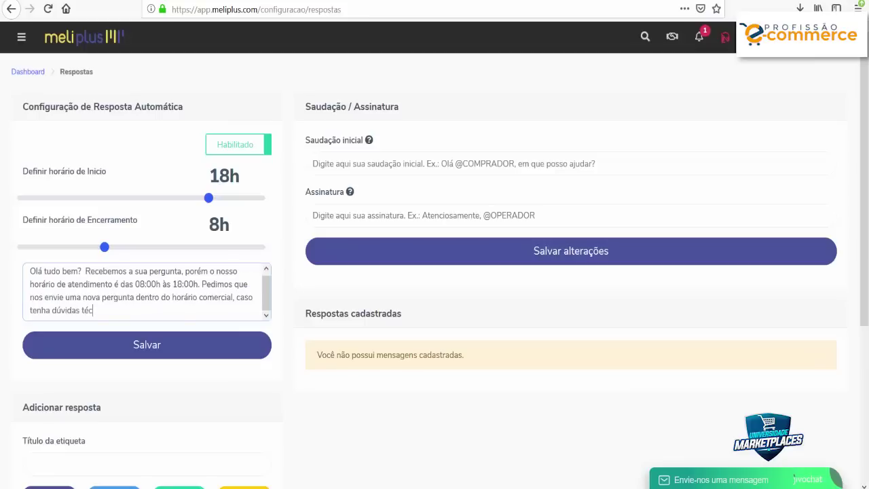
{"action": "type", "text": "nicas a nossa"}
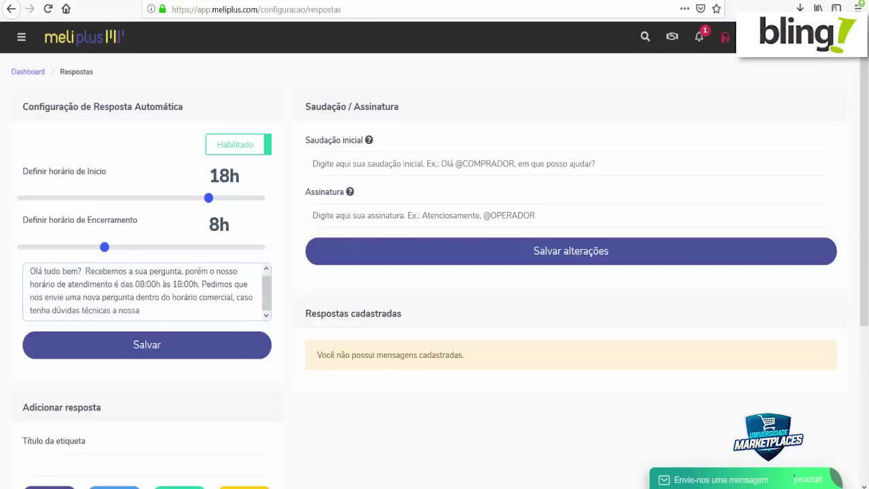
{"action": "type", "text": " descrição esta bem completa,"}
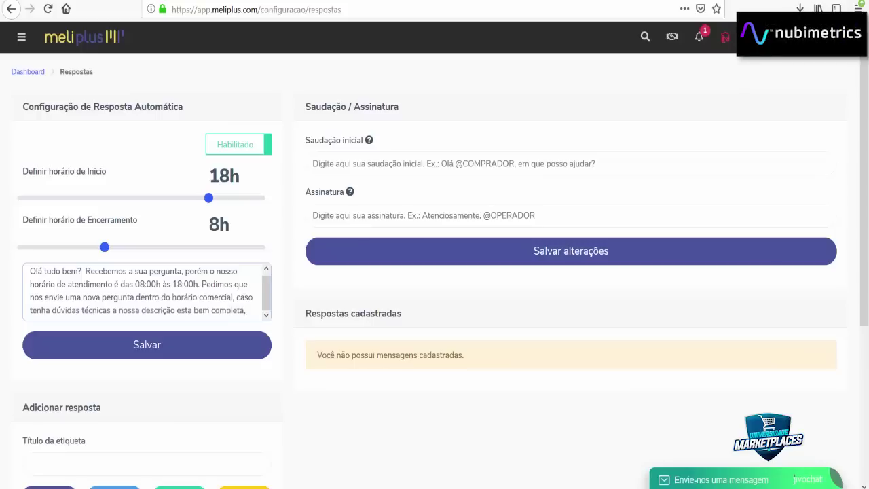
Step: Append "possuindo uma parte de dúvidas mais frequentes, para cálculo do frete, o mesmo pode ser feito acima do botão comprar." to the automatic reply
{"action": "type", "text": " po"}
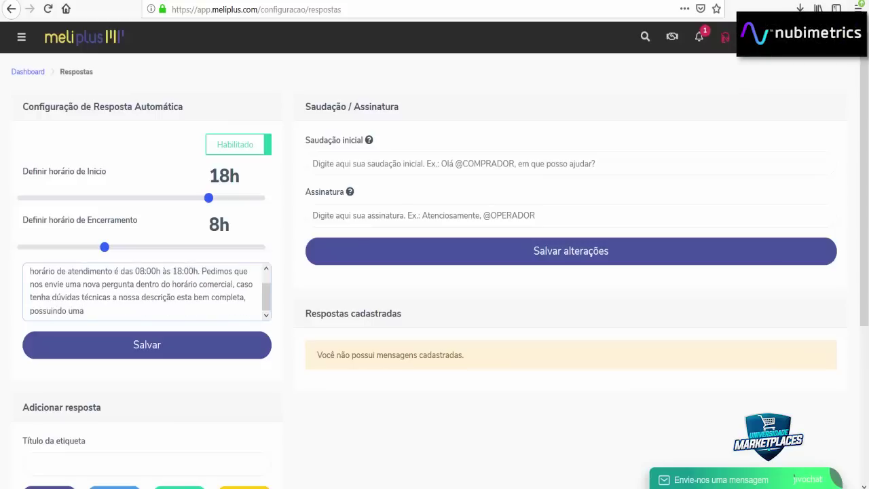
{"action": "type", "text": "ssuindo uma parte de dúvidas mais freque"}
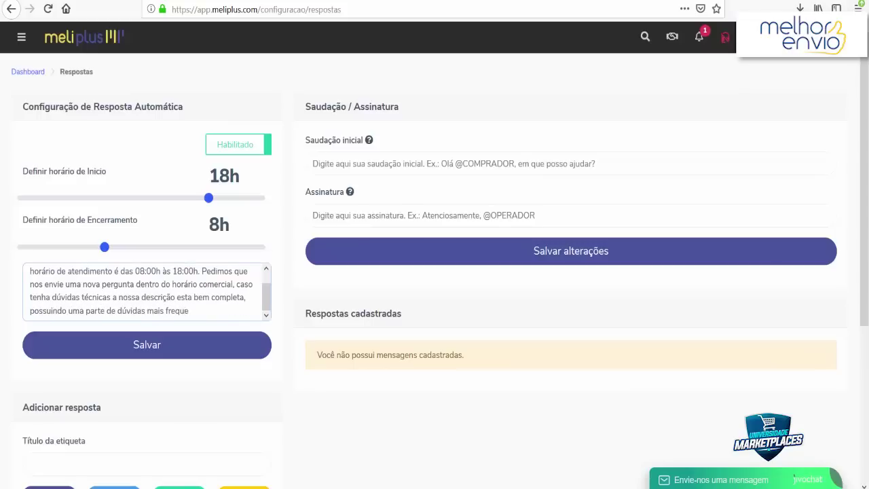
{"action": "type", "text": "ntes, para cálculo do frete,"}
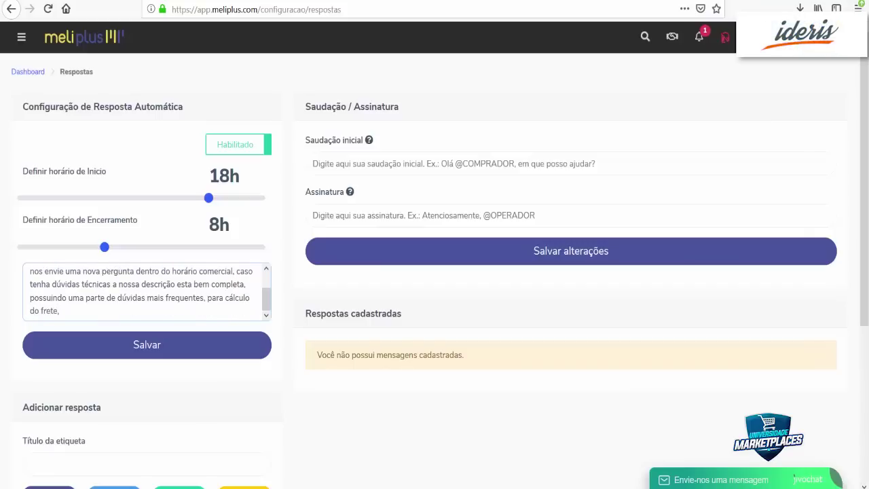
{"action": "key", "text": "BackSpace"}
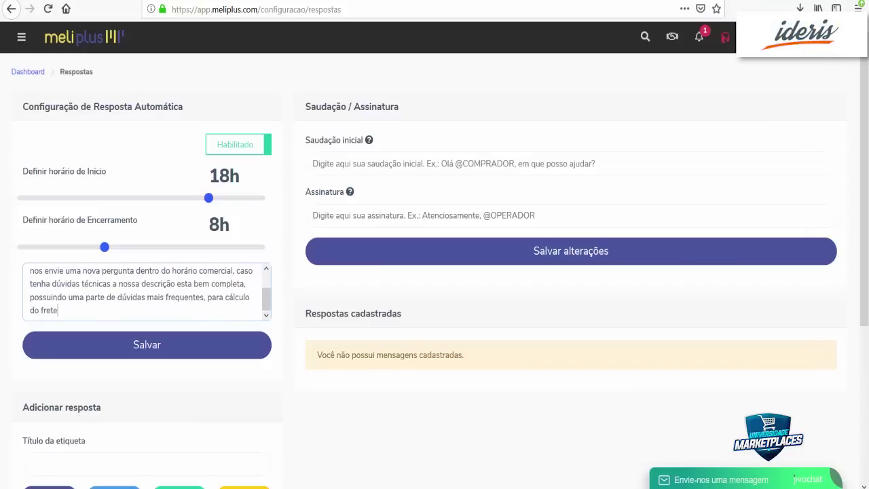
{"action": "type", "text": ", o mesmo pode s"}
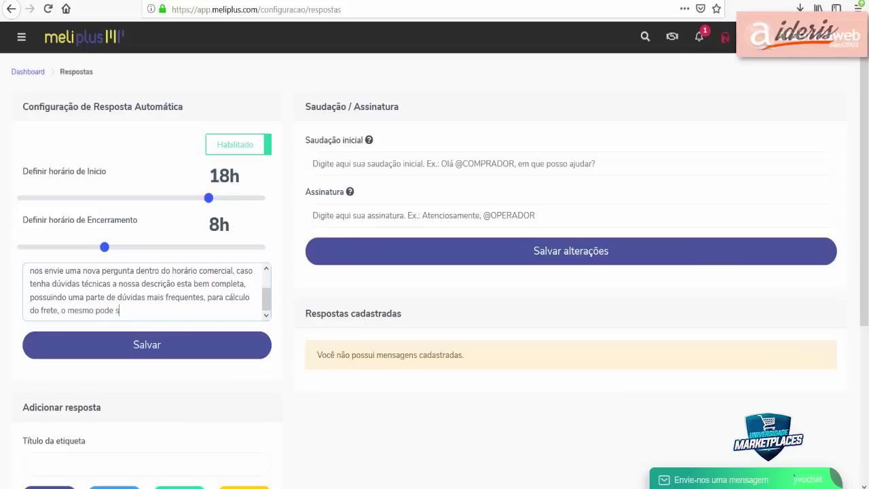
{"action": "type", "text": "er feito acima do botão comprar. Obr"}
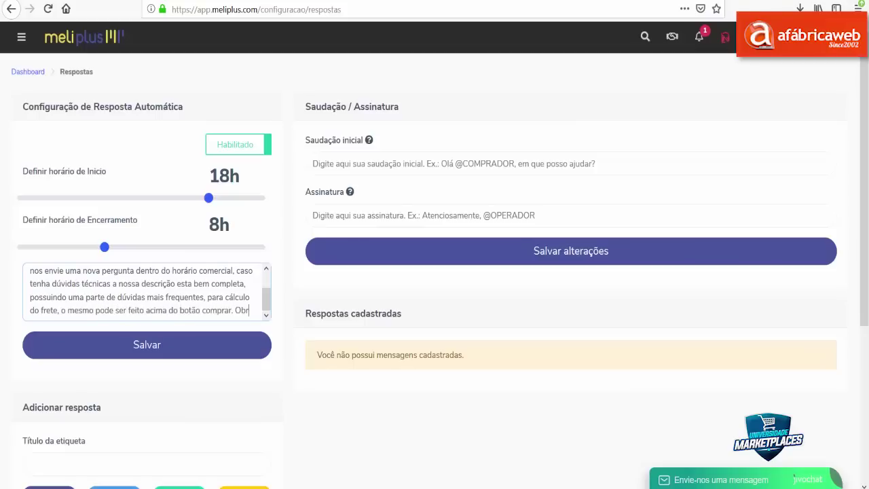
Step: Close the automatic reply with "Obrigado, agradecemos a compreensão e ficamos a sua disposição." plus an "Att Equipe" sign-off with the seller's name, and save it
{"action": "type", "text": "igado, agradecemos a compreensão e ficamos as ua dispo"}
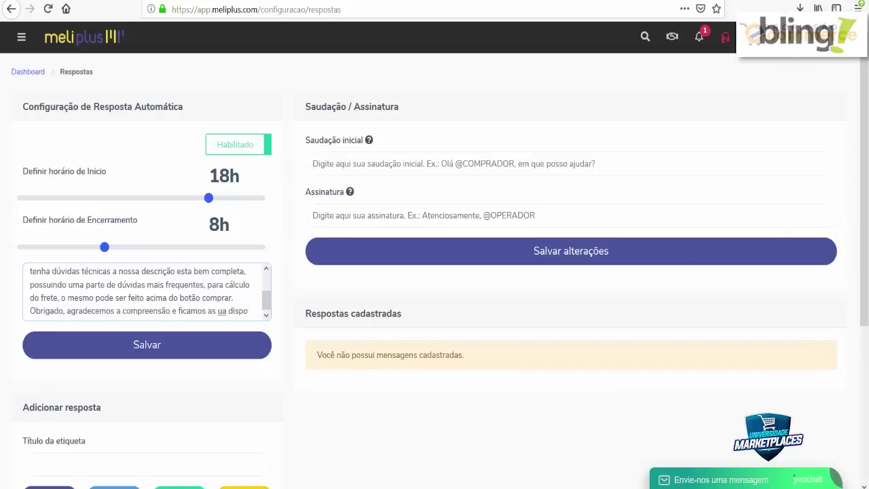
{"action": "type", "text": " disposic"}
{"action": "type", "text": "ão. Att Equipe Alexandre"}
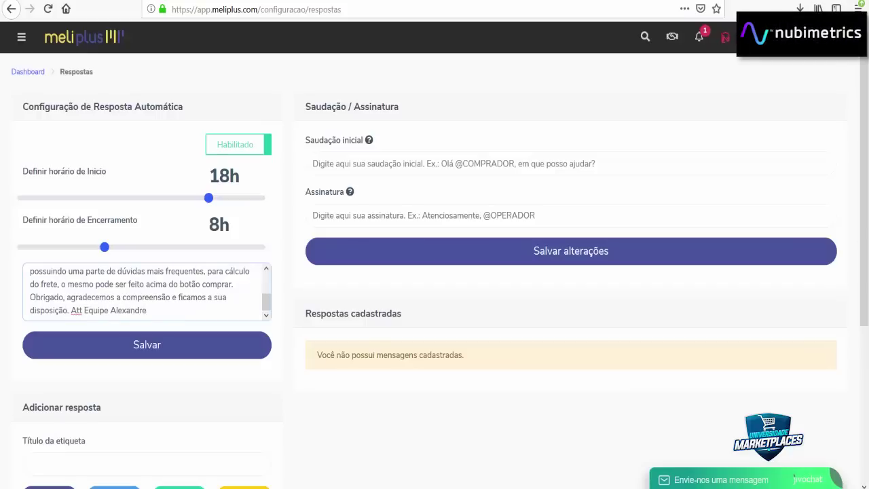
{"action": "left_click", "coordinate": [230, 349]}
Step: Delete the team sign-off from the end of the automatic reply and save the reply again
{"action": "left_click_drag", "start_coordinate": [162, 310], "coordinate": [72, 311]}
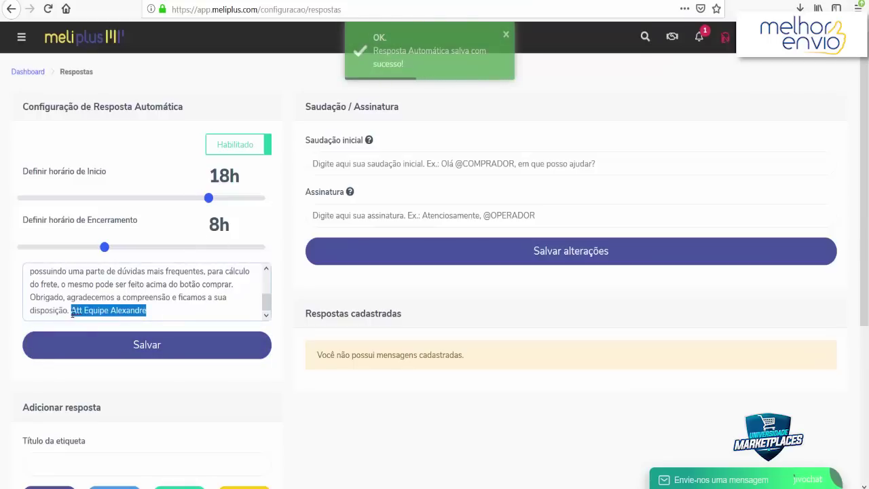
{"action": "key", "text": "BackSpace"}
{"action": "left_click", "coordinate": [106, 351]}
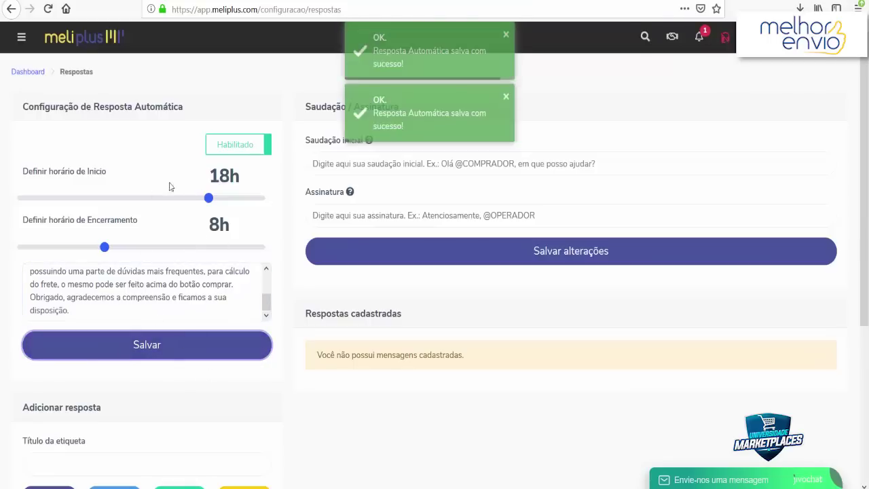
{"action": "left_click", "coordinate": [217, 204]}
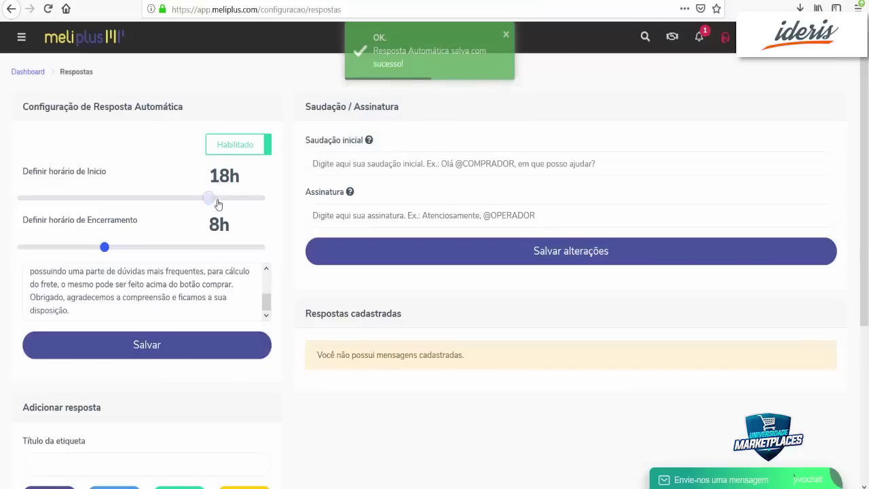
{"action": "mouse_move", "coordinate": [217, 204]}
{"action": "left_mouse_down"}
{"action": "mouse_move", "coordinate": [232, 204]}
{"action": "mouse_move", "coordinate": [208, 212]}
{"action": "left_mouse_up"}
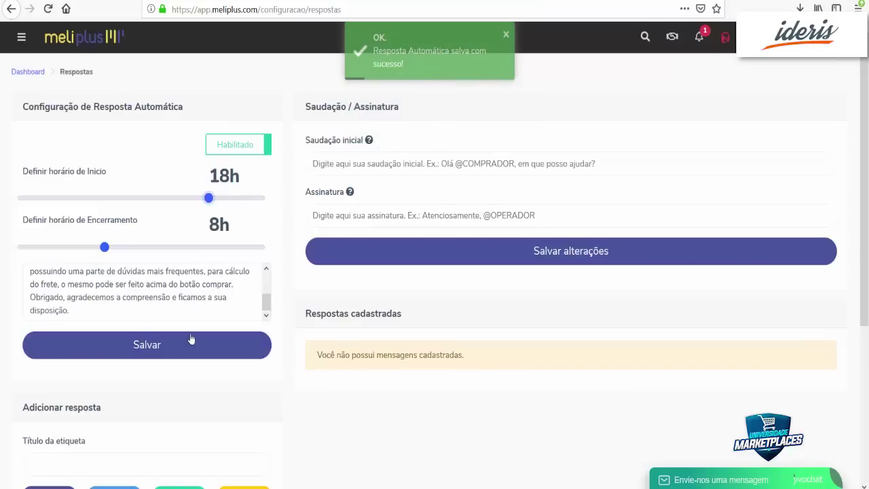